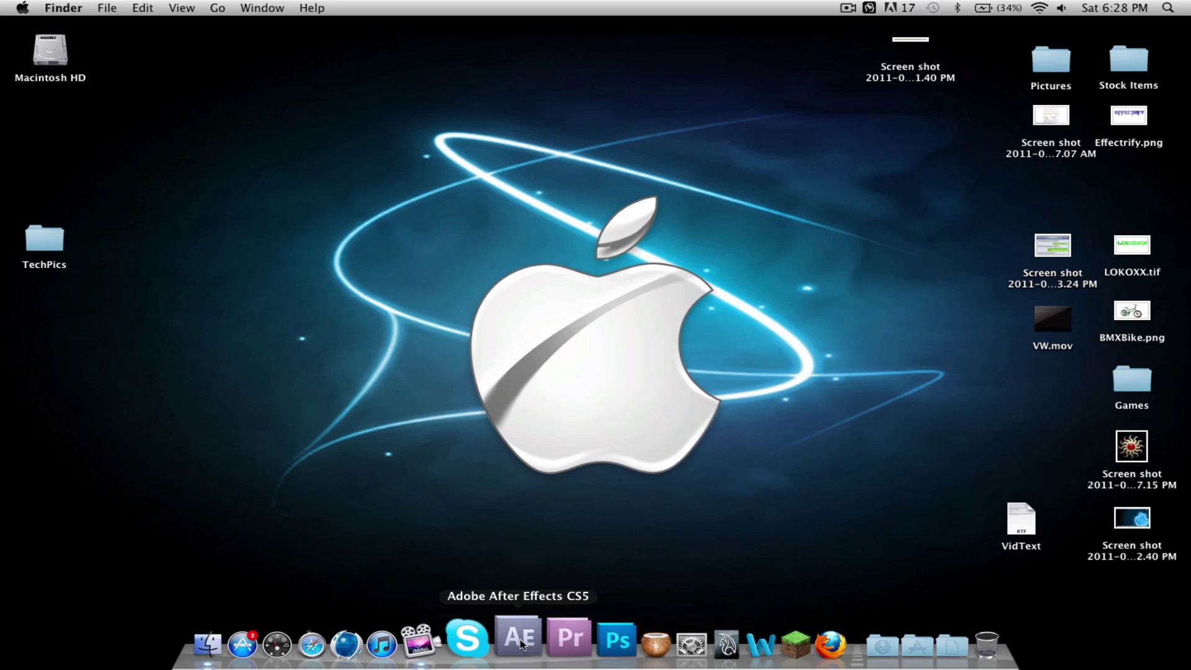
Step: Skip the update prompt, close the Welcome screen, and create a 1920×1080 HDTV 1080 24 composition
{"action": "left_click", "coordinate": [624, 233]}
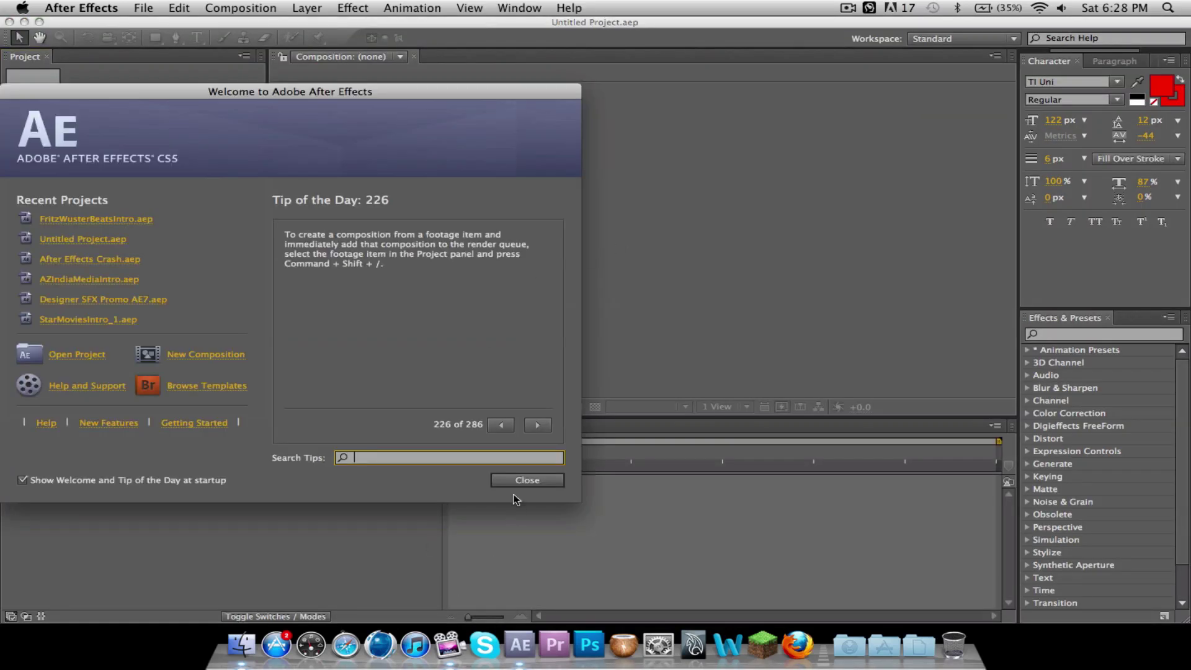
{"action": "left_click", "coordinate": [520, 480]}
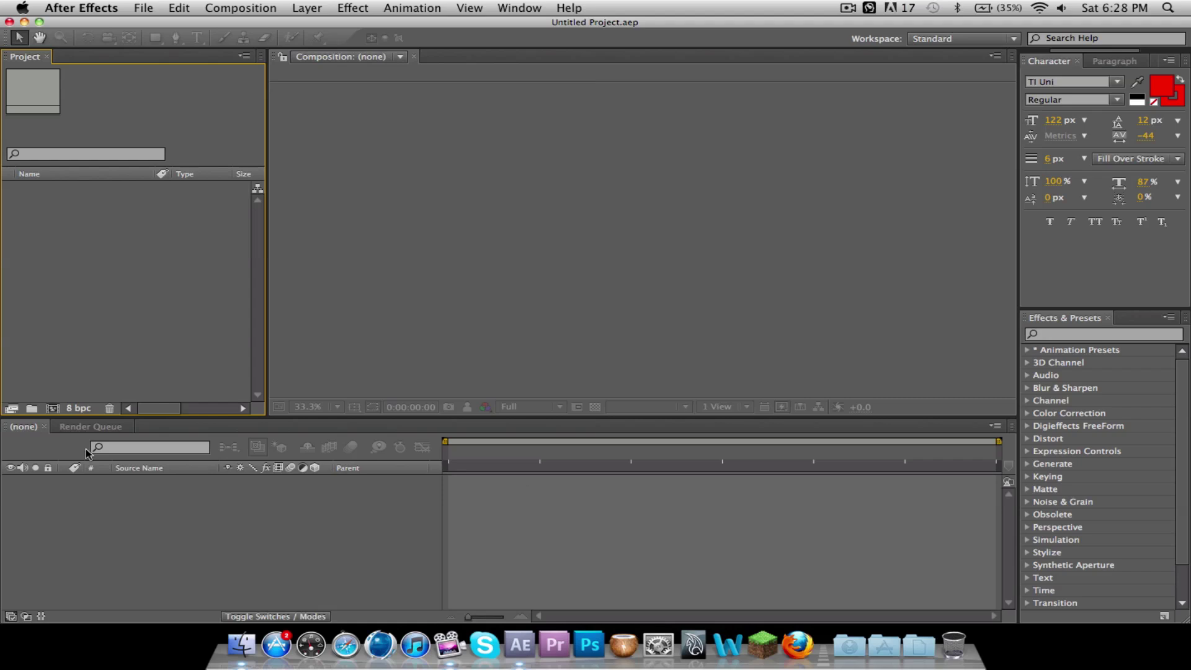
{"action": "left_click", "coordinate": [251, 8]}
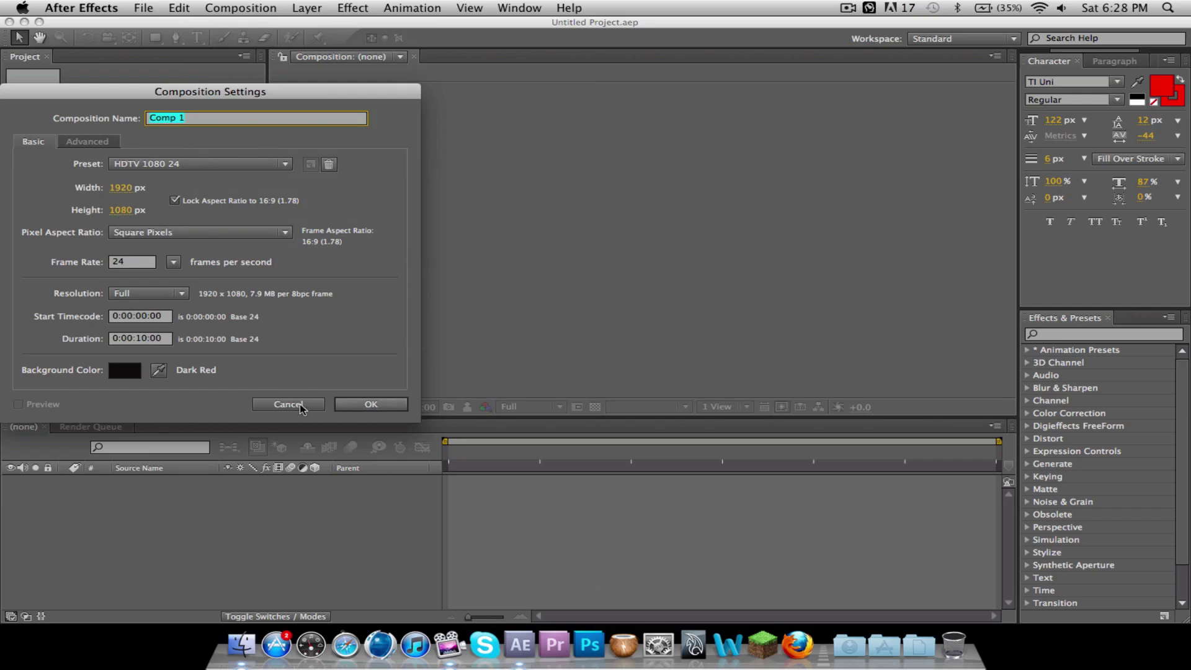
{"action": "left_click", "coordinate": [386, 404]}
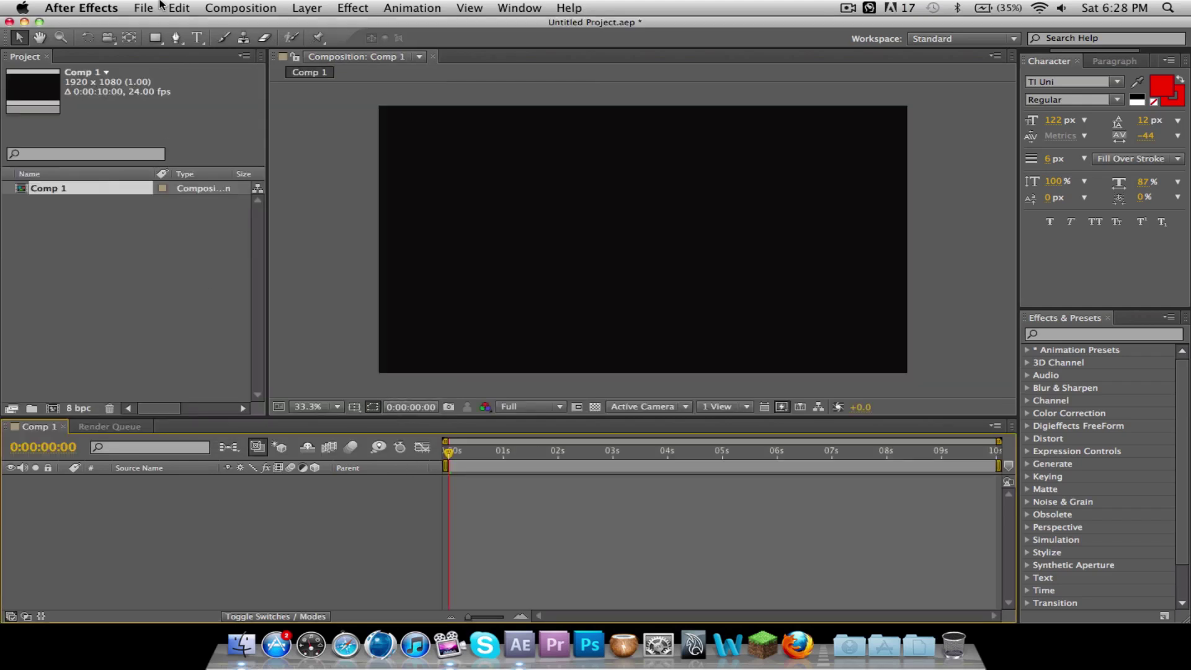
Step: Add a full-frame solid layer coloured cyan, named Cyan Solid 1
{"action": "left_click", "coordinate": [296, 8]}
{"action": "mouse_move", "coordinate": [315, 26]}
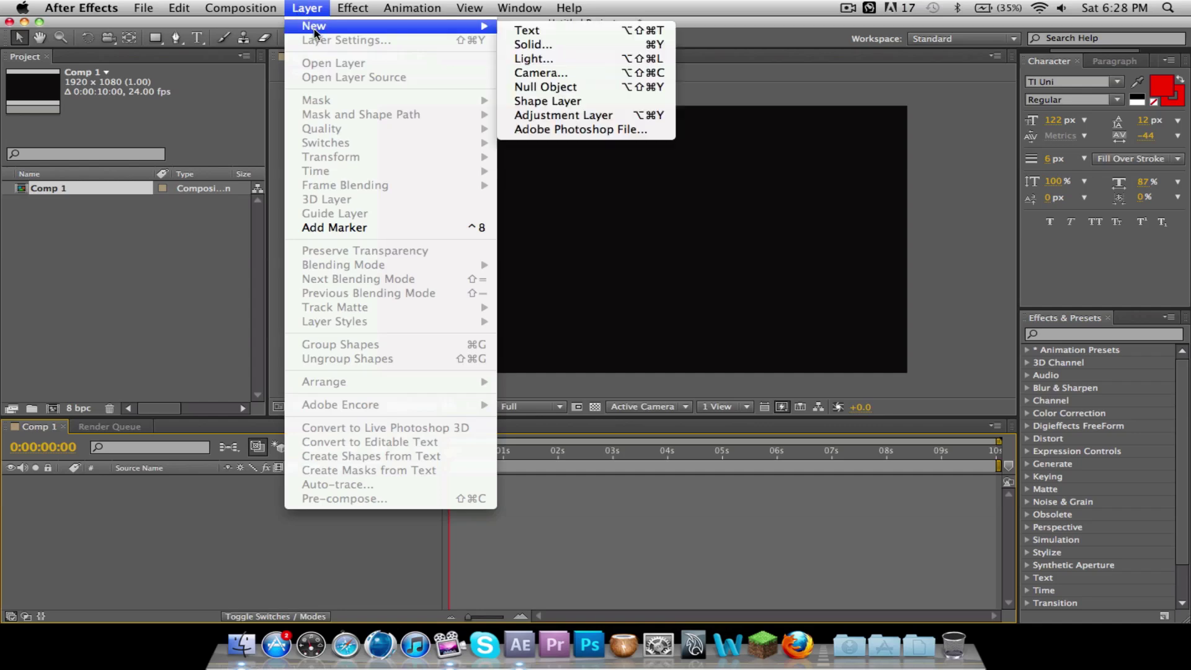
{"action": "left_click", "coordinate": [561, 44]}
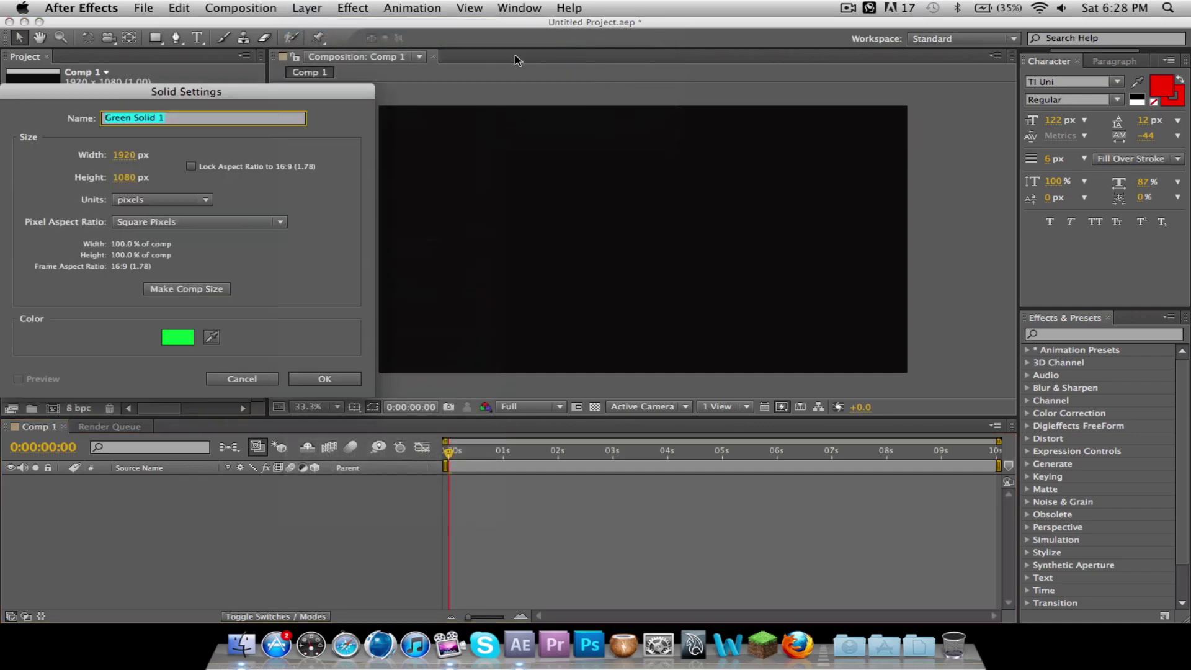
{"action": "left_click", "coordinate": [185, 338]}
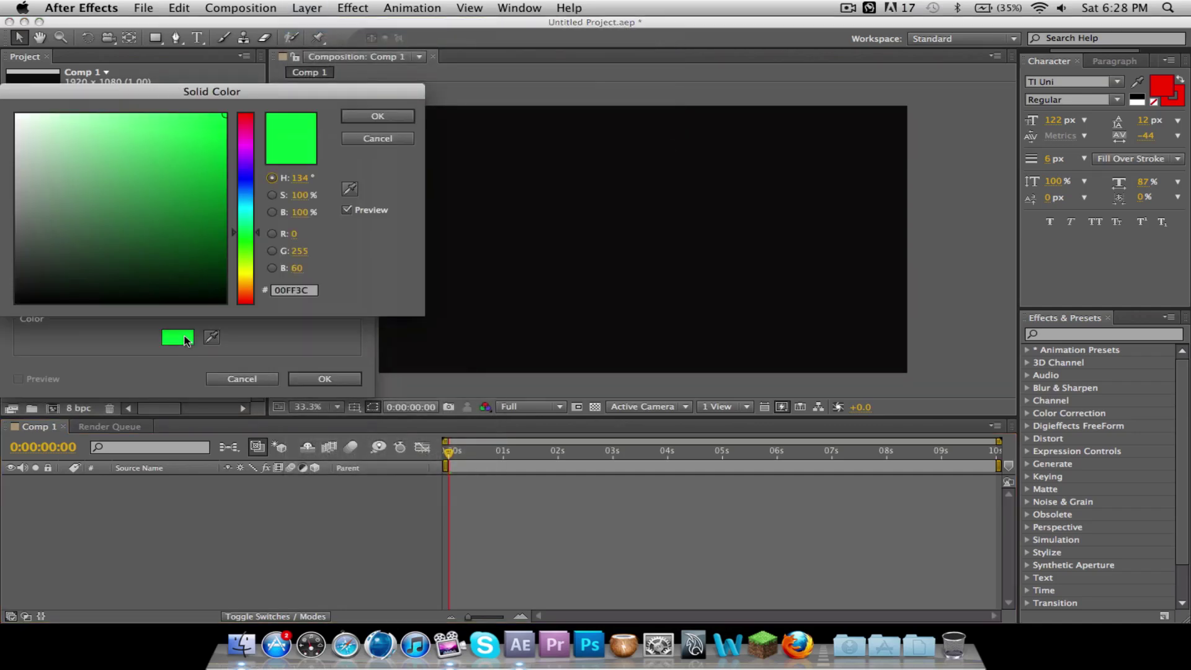
{"action": "mouse_move", "coordinate": [245, 189]}
{"action": "left_mouse_down"}
{"action": "mouse_move", "coordinate": [244, 128]}
{"action": "mouse_move", "coordinate": [252, 242]}
{"action": "mouse_move", "coordinate": [250, 215]}
{"action": "left_mouse_up"}
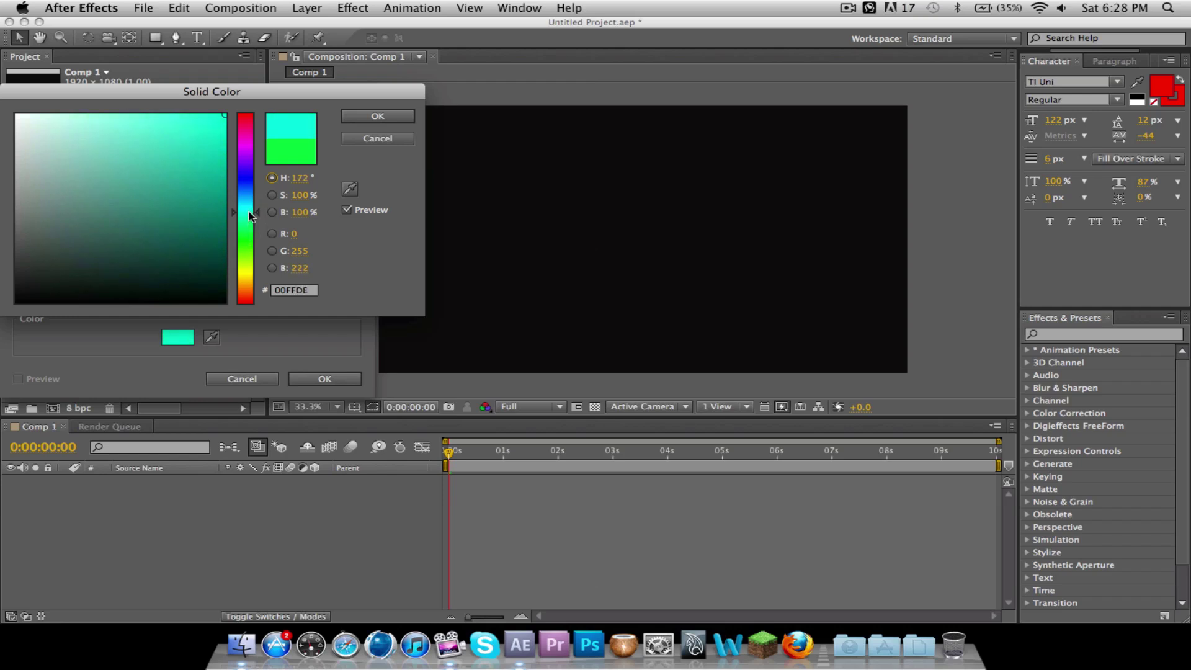
{"action": "left_click_drag", "start_coordinate": [251, 215], "coordinate": [251, 213]}
{"action": "left_click", "coordinate": [378, 116]}
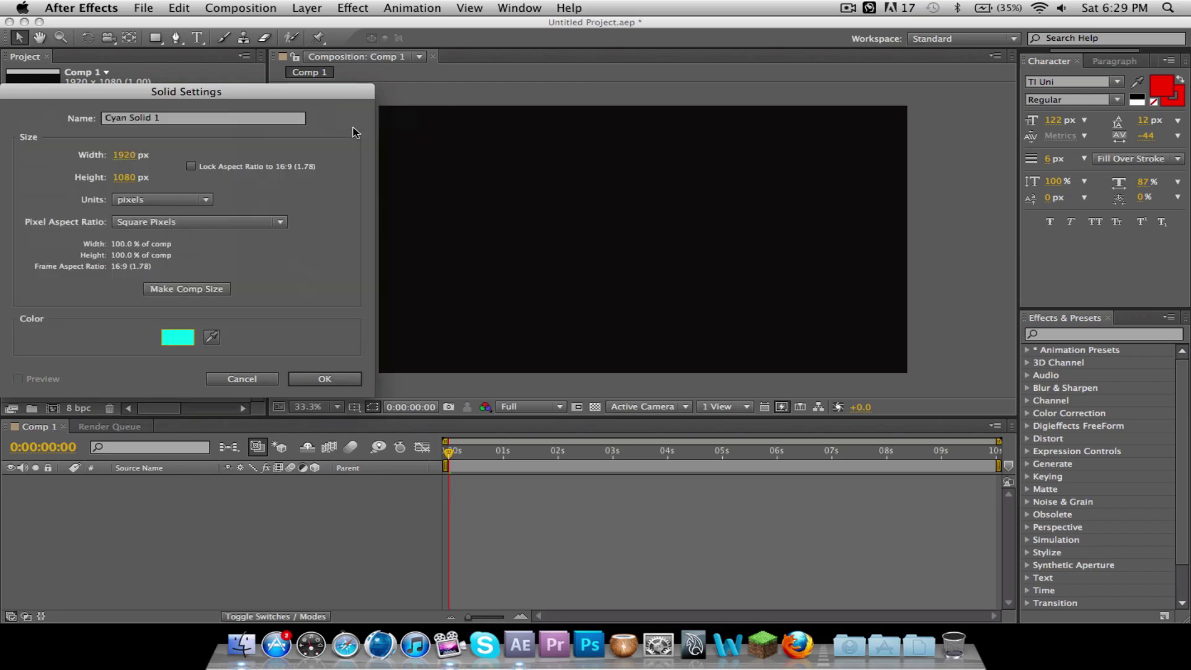
{"action": "left_click", "coordinate": [310, 380]}
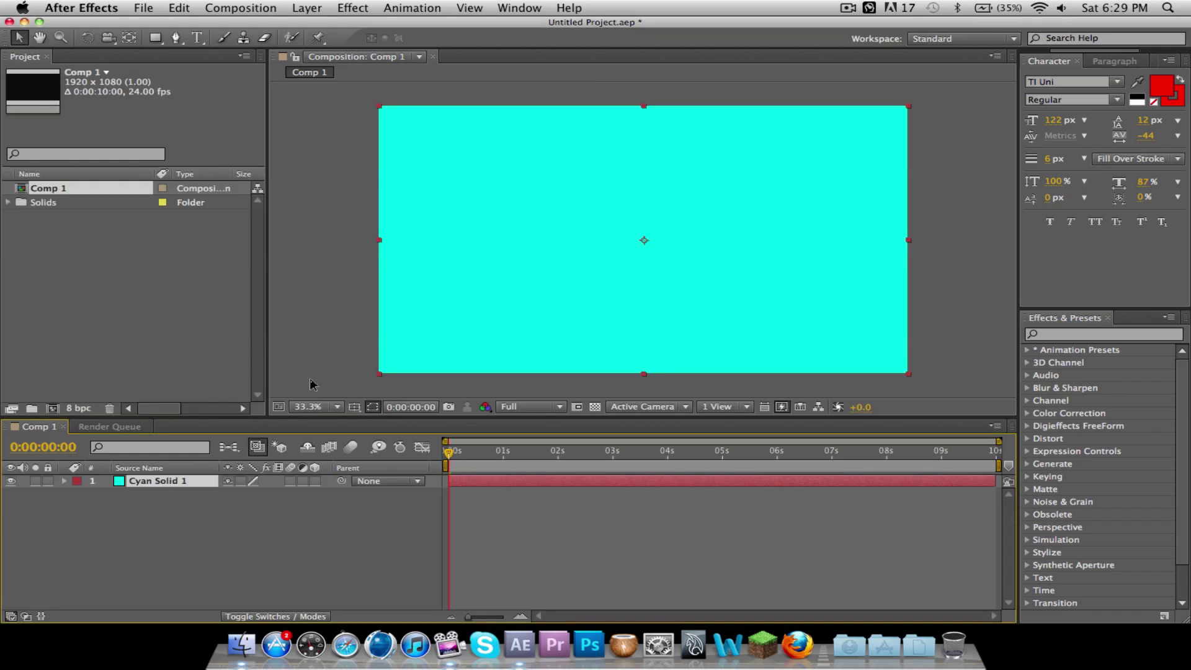
Step: Draw an ellipse mask across the middle of Cyan Solid 1 with the Ellipse Tool
{"action": "left_click", "coordinate": [156, 39]}
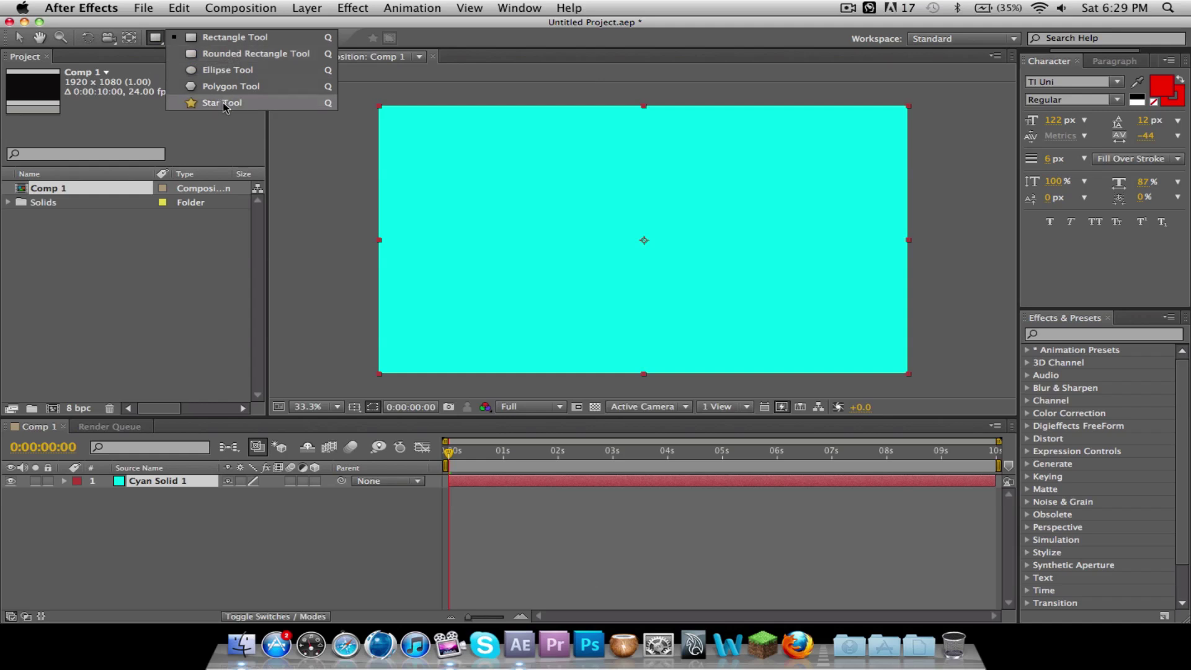
{"action": "left_click", "coordinate": [224, 72]}
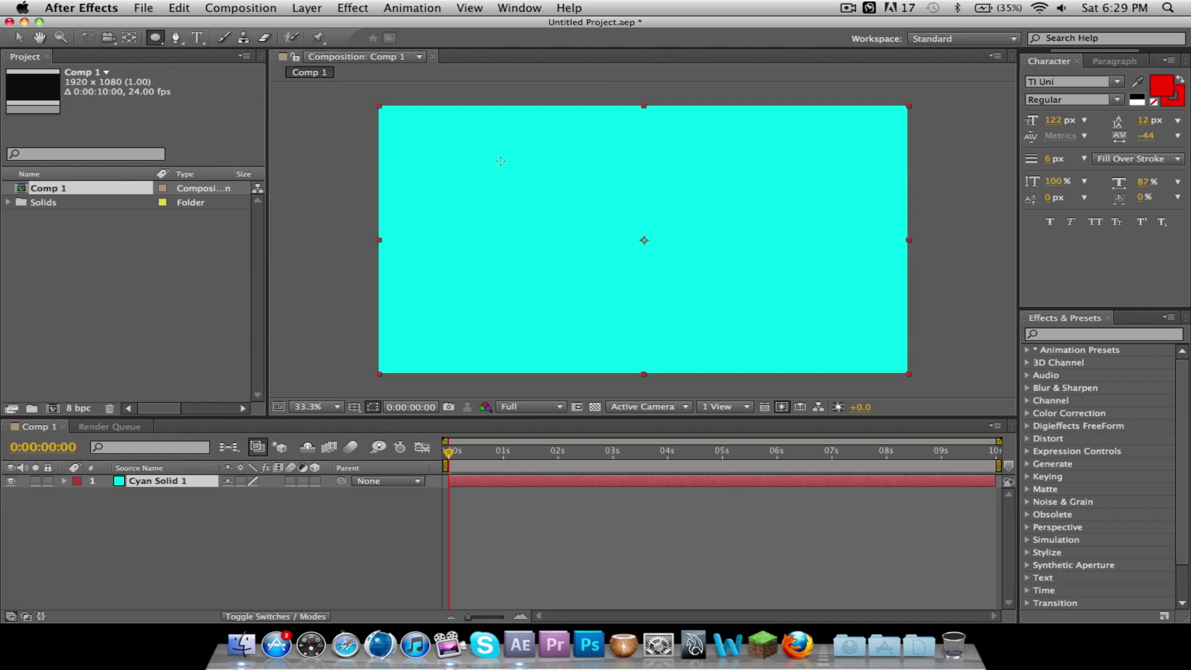
{"action": "left_click_drag", "start_coordinate": [489, 158], "coordinate": [810, 335]}
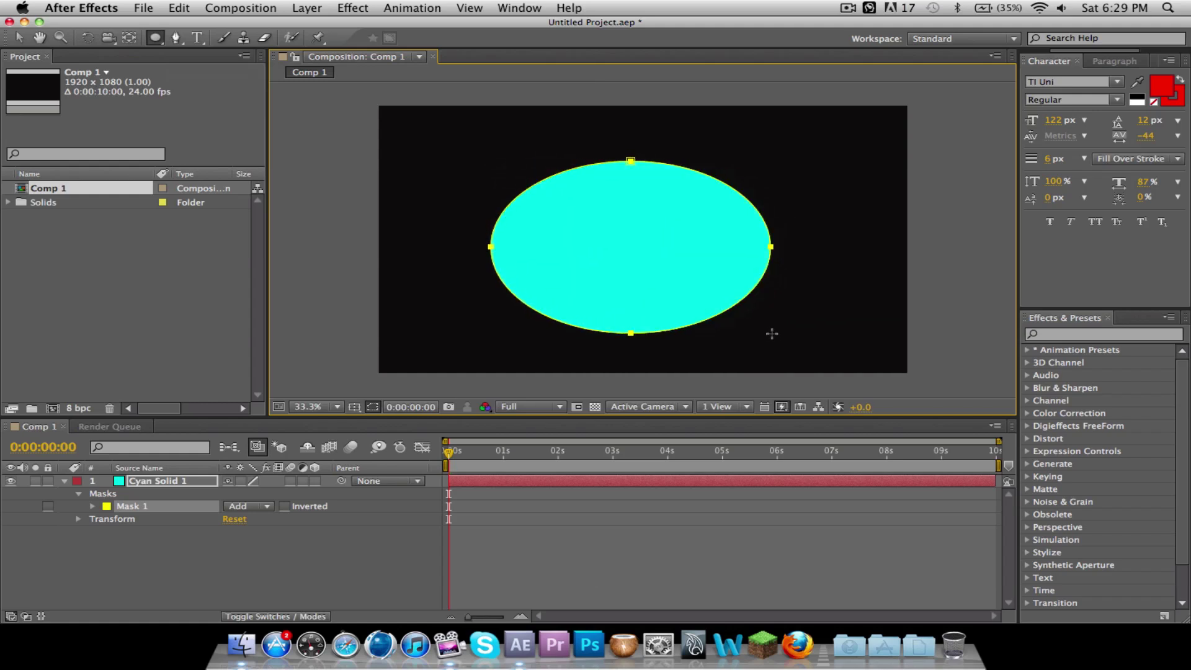
{"action": "left_click_drag", "start_coordinate": [809, 335], "coordinate": [783, 329]}
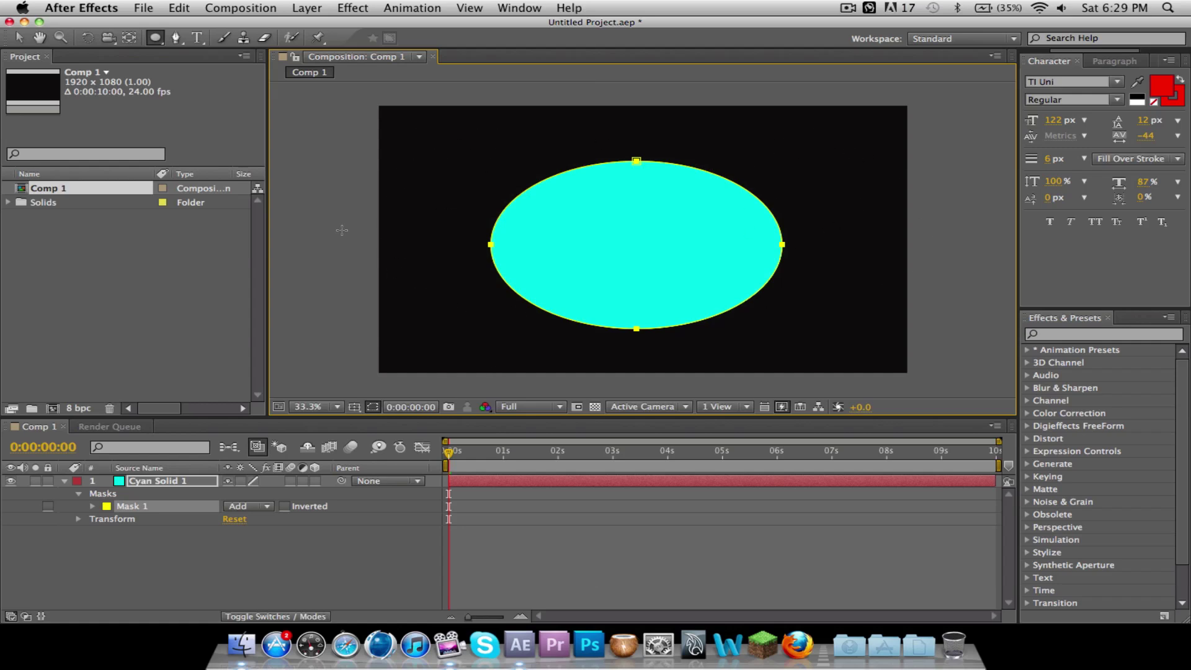
Step: Feather Mask 1 heavily, to about 329 pixels, and preview the soft glow
{"action": "left_click", "coordinate": [93, 506]}
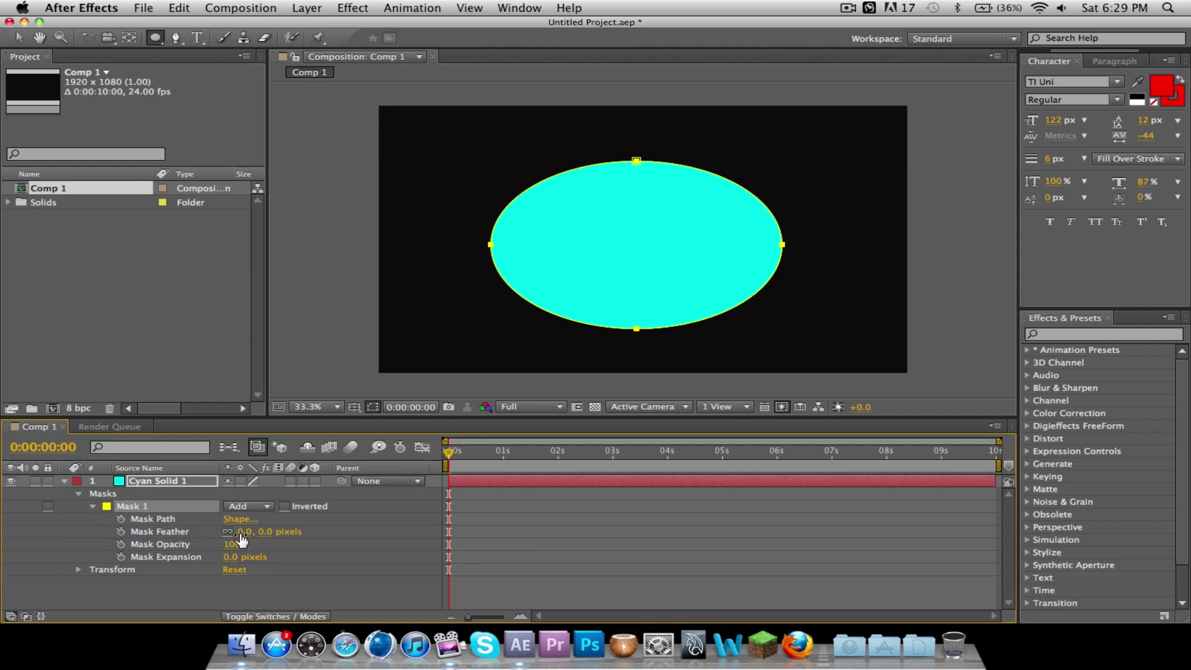
{"action": "left_click_drag", "start_coordinate": [240, 537], "coordinate": [856, 496]}
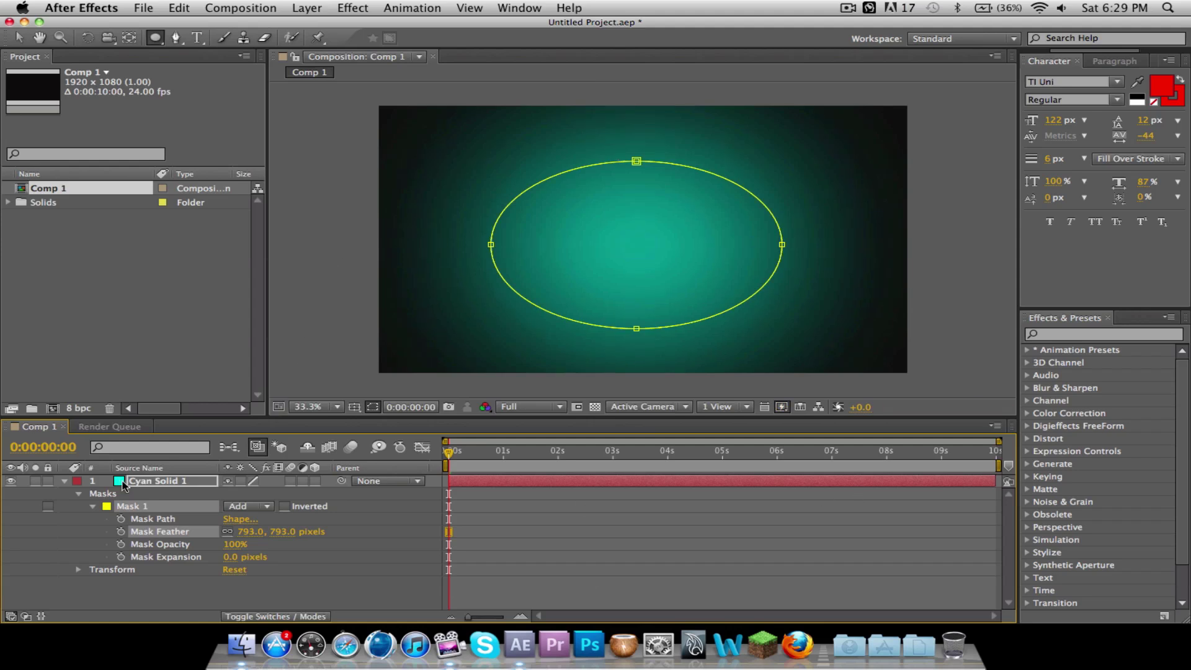
{"action": "left_click", "coordinate": [147, 581]}
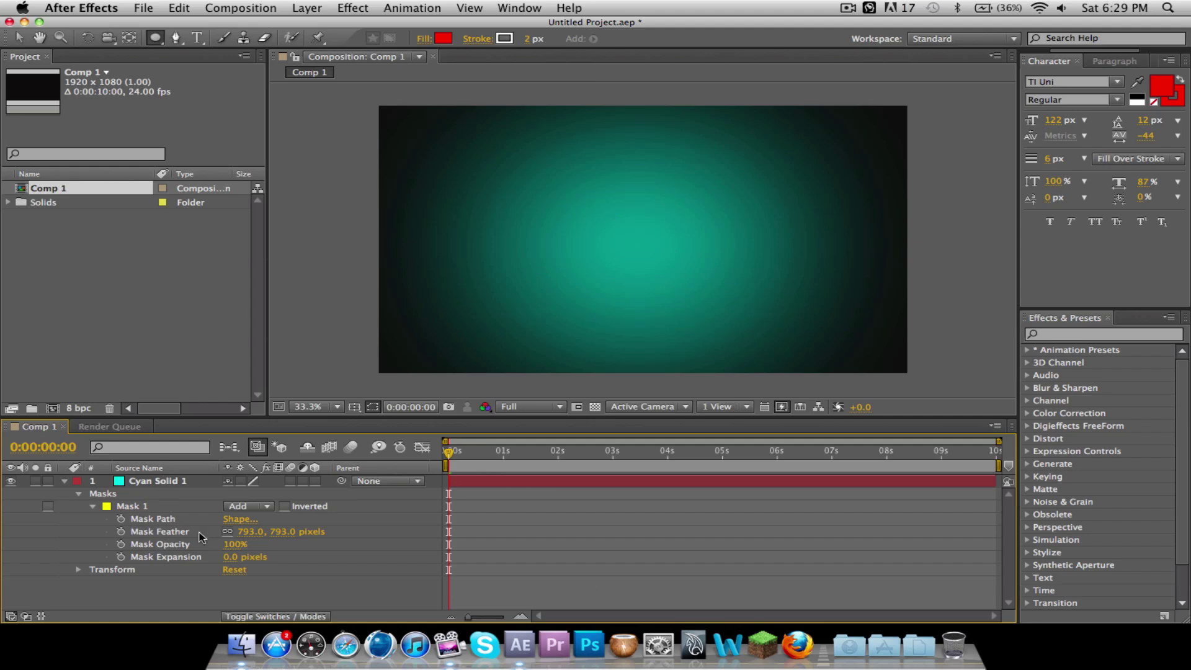
{"action": "mouse_move", "coordinate": [242, 530]}
{"action": "left_mouse_down"}
{"action": "mouse_move", "coordinate": [312, 539]}
{"action": "mouse_move", "coordinate": [174, 556]}
{"action": "left_mouse_up"}
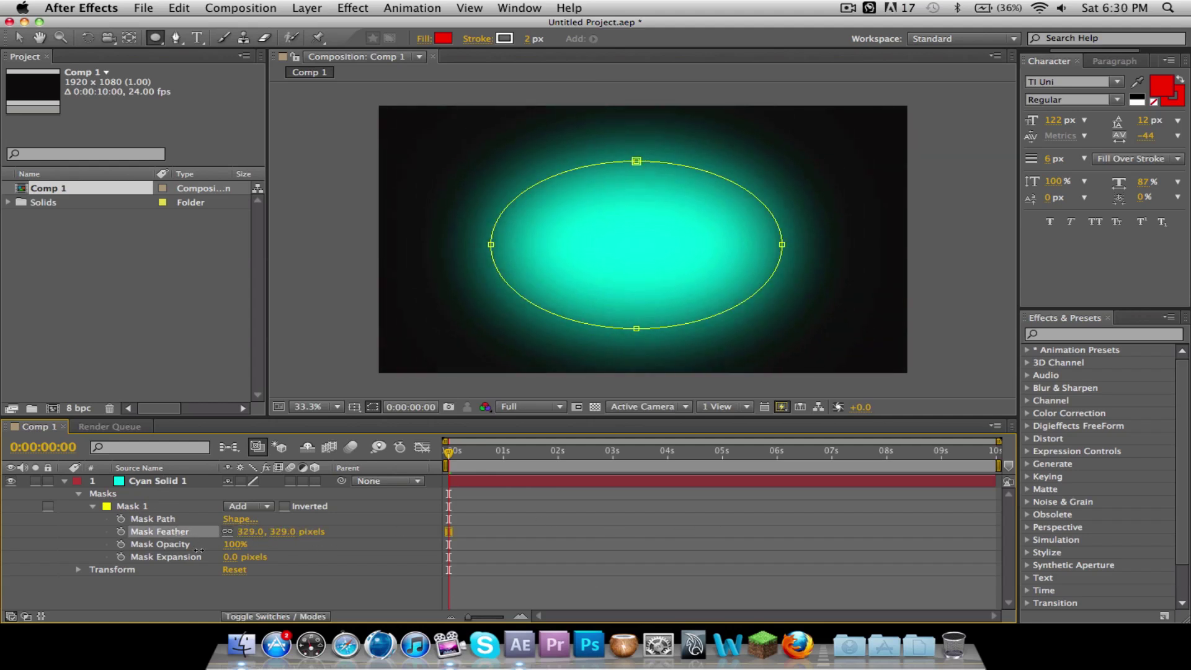
Step: Undo the old mask and draw a new, wider centred ellipse mask on Cyan Solid 1
{"action": "key", "text": "super+z"}
{"action": "key", "text": "super+z"}
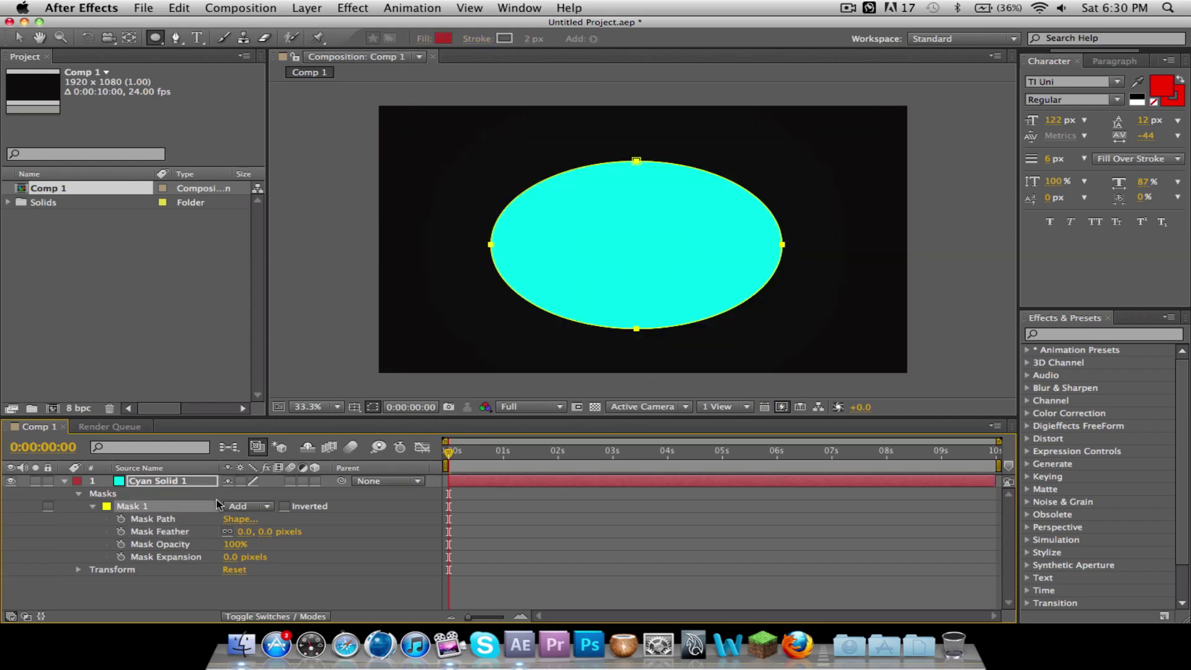
{"action": "key", "text": "super+z"}
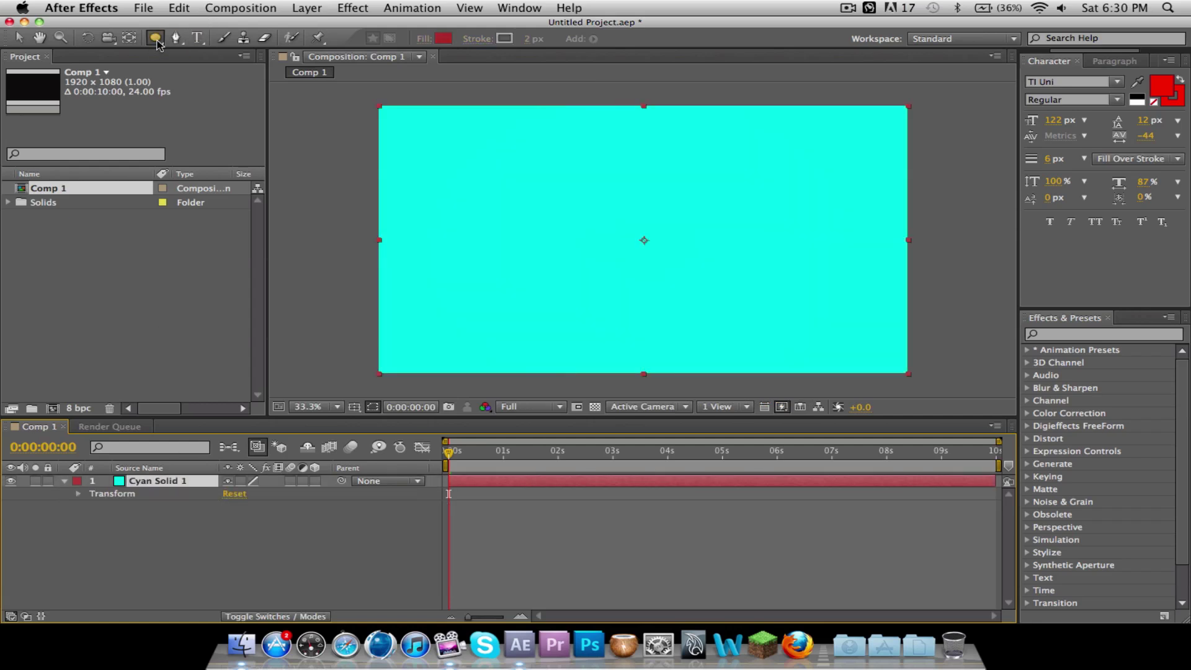
{"action": "left_click_drag", "start_coordinate": [156, 38], "coordinate": [205, 72]}
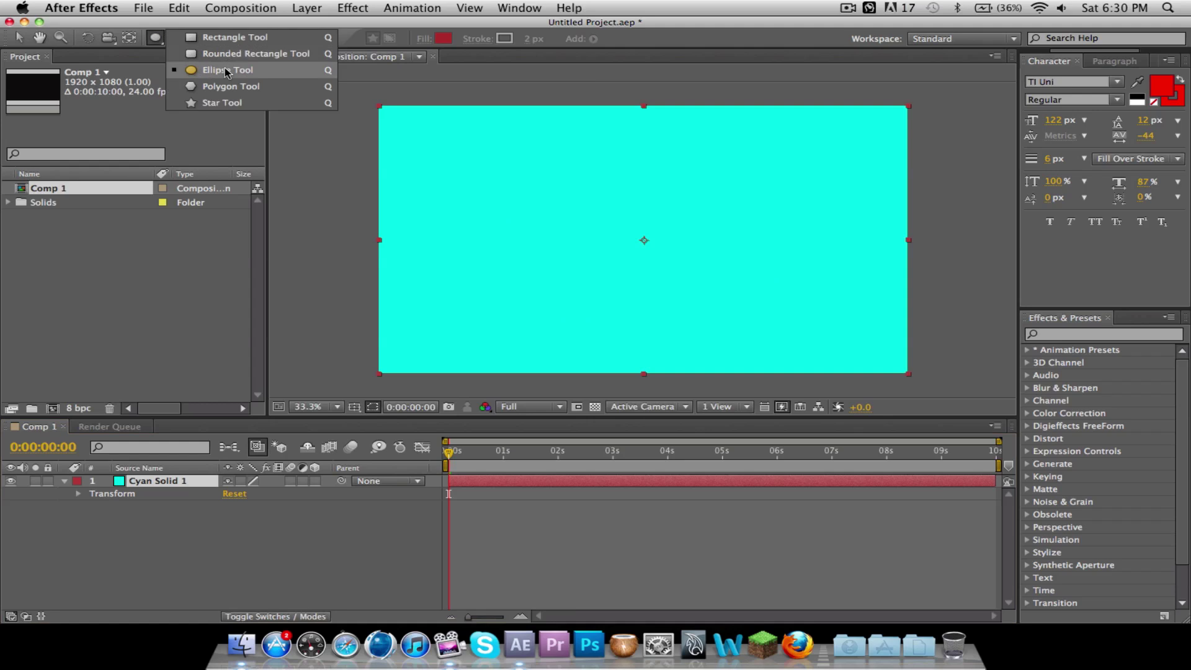
{"action": "mouse_move", "coordinate": [446, 145]}
{"action": "left_mouse_down"}
{"action": "mouse_move", "coordinate": [559, 253]}
{"action": "mouse_move", "coordinate": [838, 342]}
{"action": "left_mouse_up"}
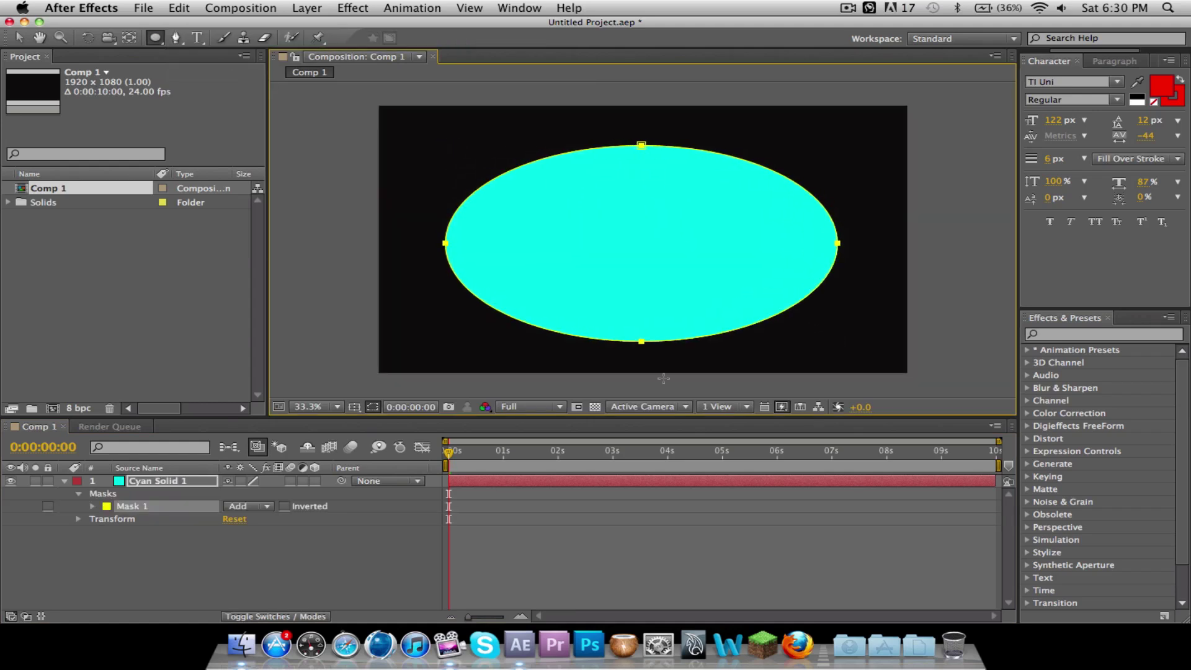
{"action": "left_click", "coordinate": [93, 507]}
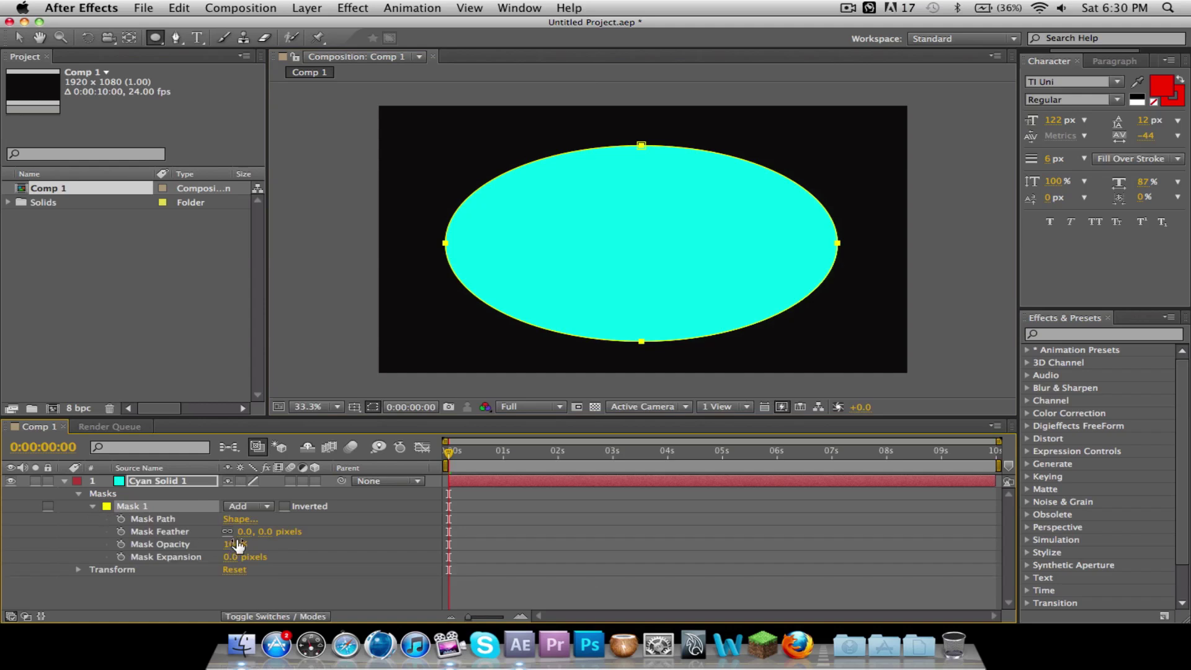
Step: Try heavier and lighter Mask Feather values, previewing each result
{"action": "mouse_move", "coordinate": [245, 532]}
{"action": "left_mouse_down"}
{"action": "mouse_move", "coordinate": [866, 505]}
{"action": "mouse_move", "coordinate": [808, 499]}
{"action": "left_mouse_up"}
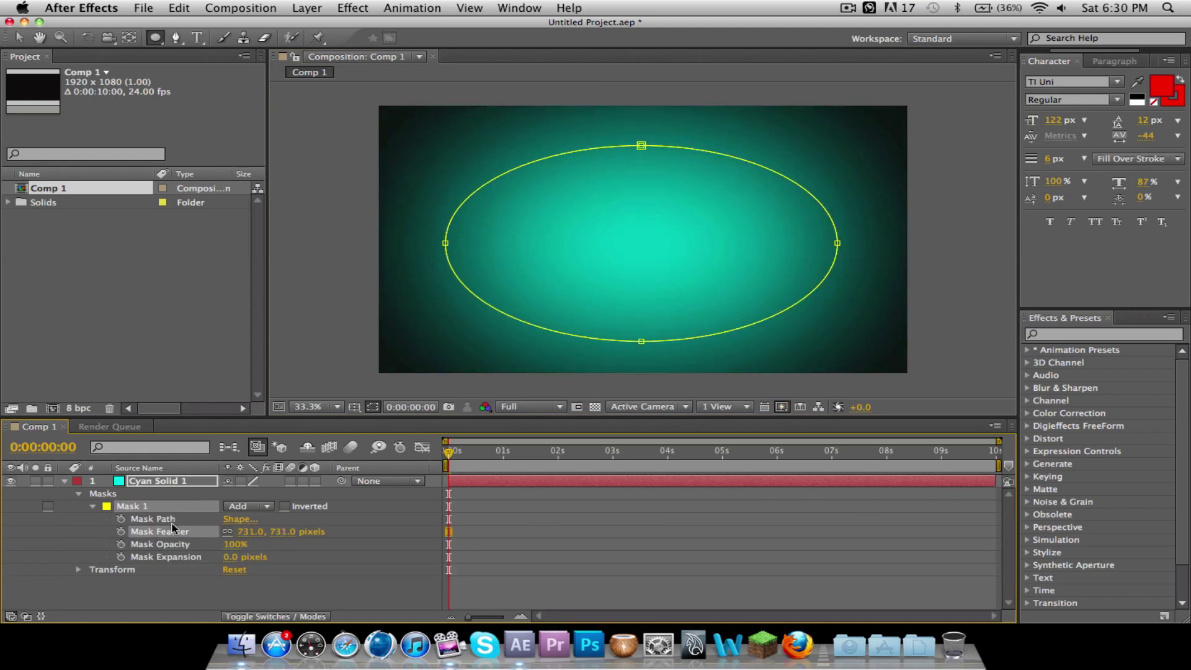
{"action": "left_click", "coordinate": [192, 583]}
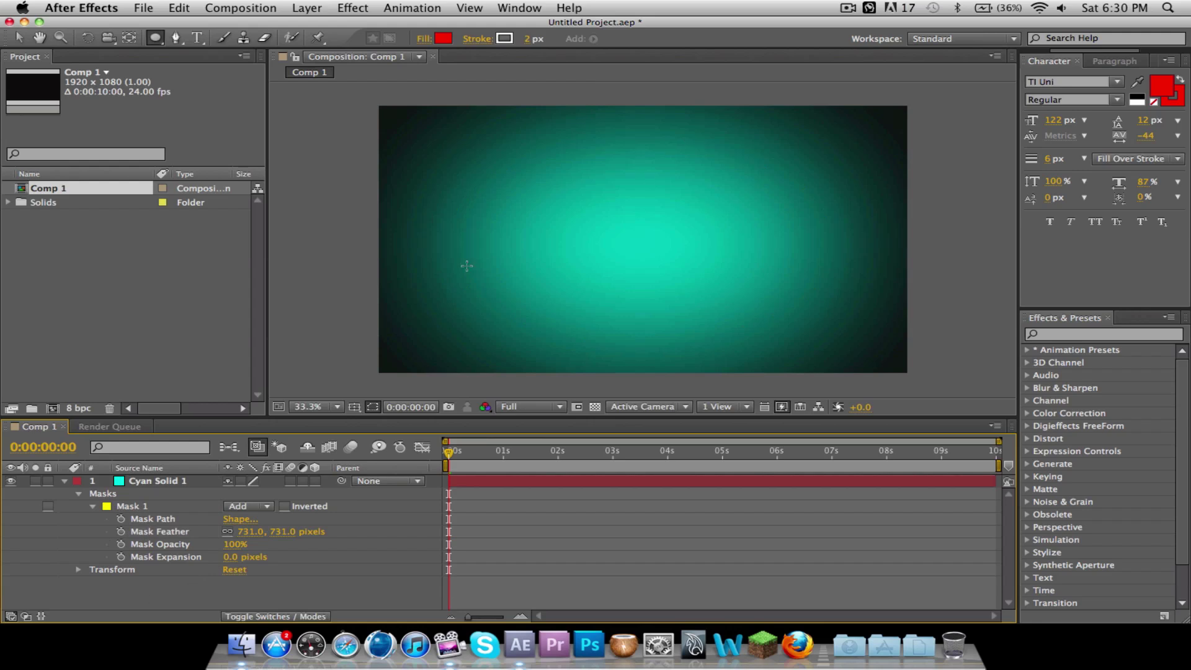
{"action": "left_click", "coordinate": [92, 506]}
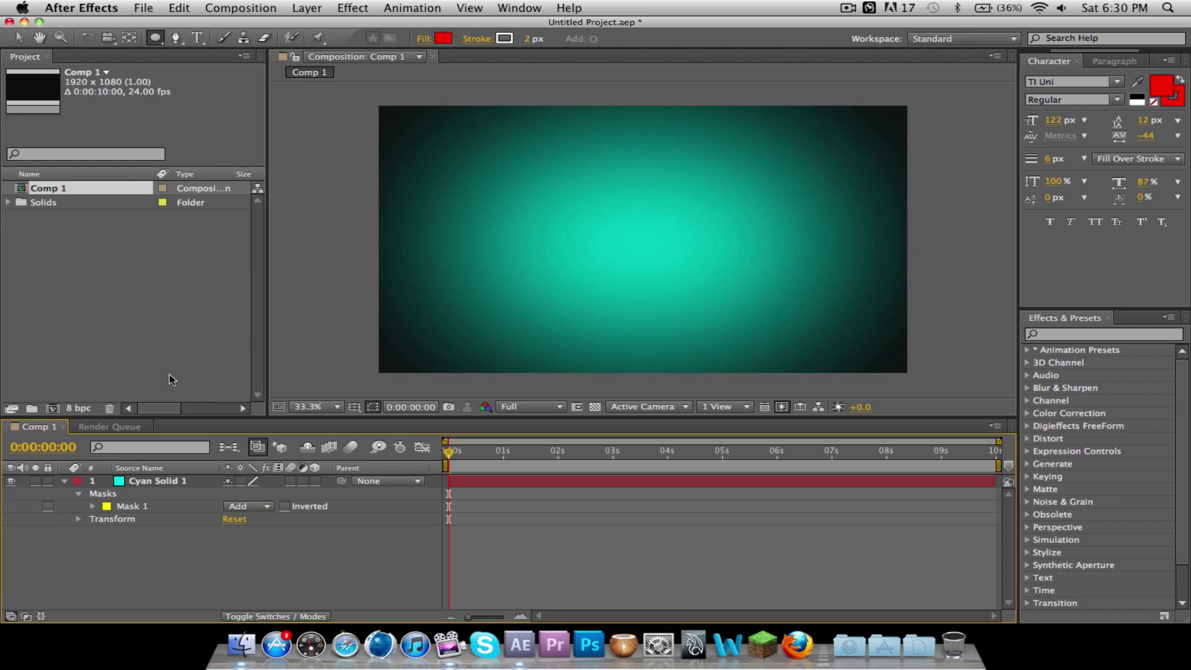
{"action": "left_click", "coordinate": [144, 484]}
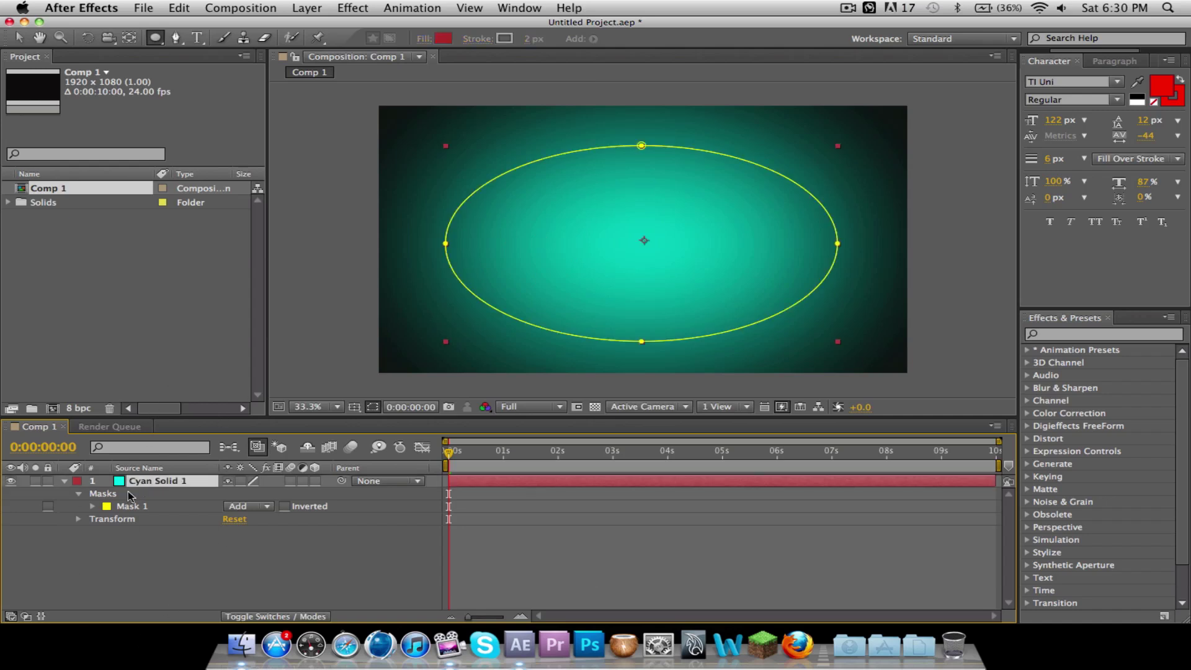
{"action": "left_click", "coordinate": [92, 507]}
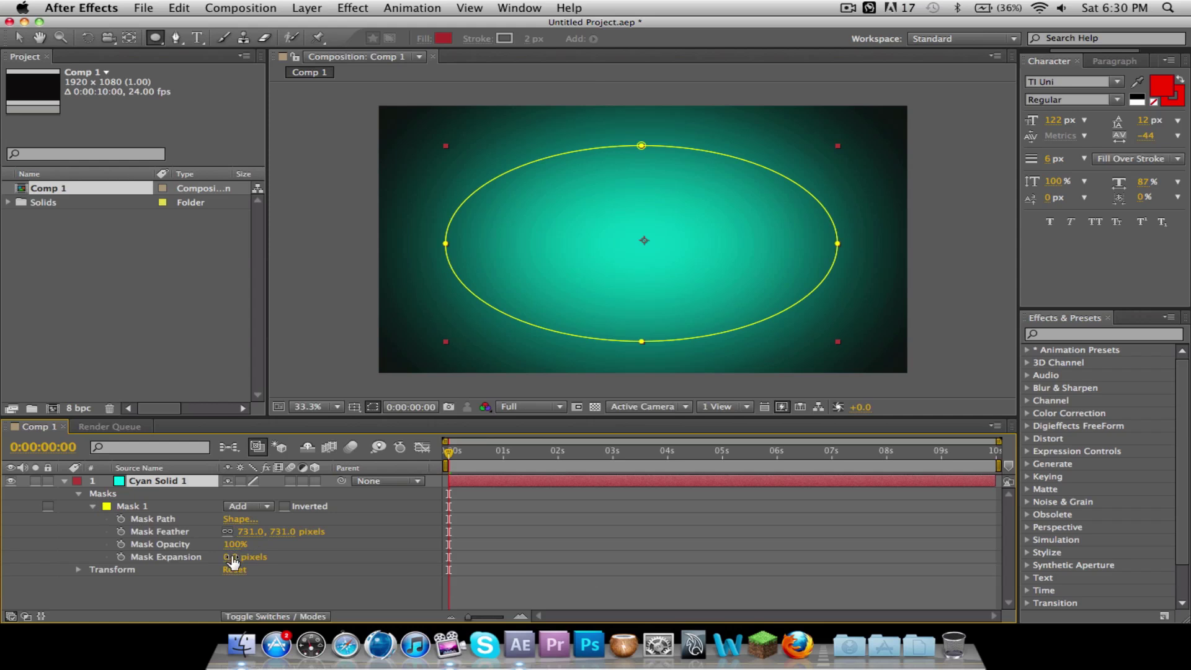
{"action": "mouse_move", "coordinate": [247, 536]}
{"action": "left_mouse_down"}
{"action": "mouse_move", "coordinate": [34, 535]}
{"action": "mouse_move", "coordinate": [262, 403]}
{"action": "left_mouse_up"}
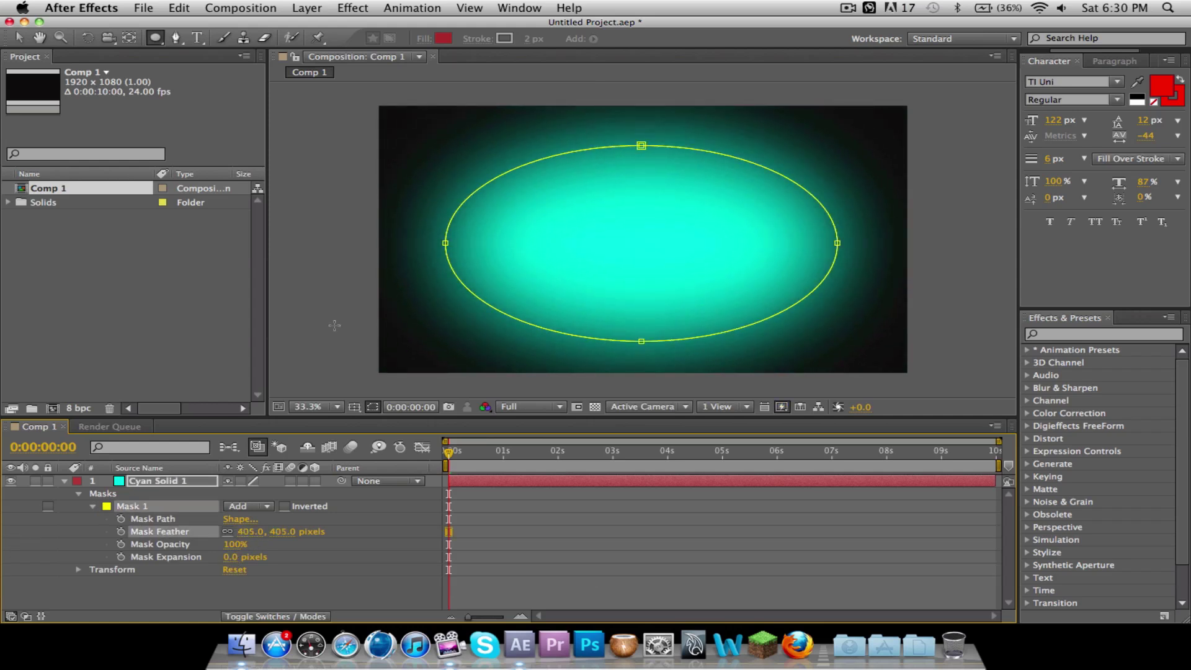
{"action": "left_click", "coordinate": [310, 579]}
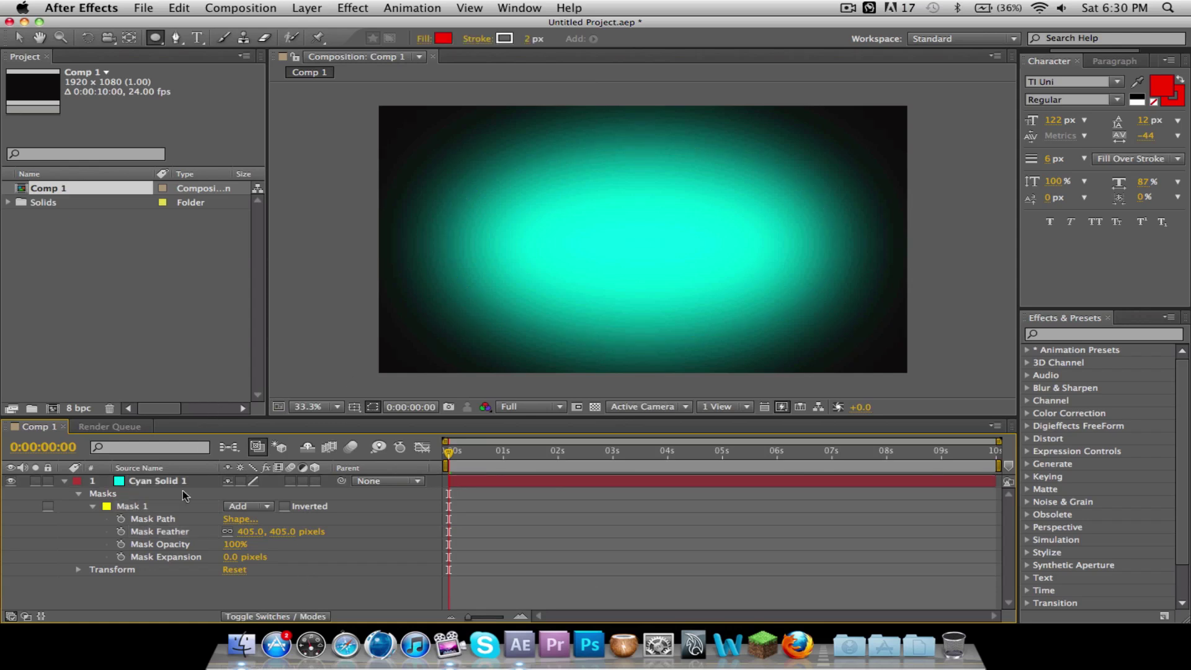
Step: Set Mask 1's feather to exactly 1000 pixels and preview the final vignette
{"action": "left_click", "coordinate": [248, 532]}
{"action": "type", "text": "1000"}
{"action": "key", "text": "Return"}
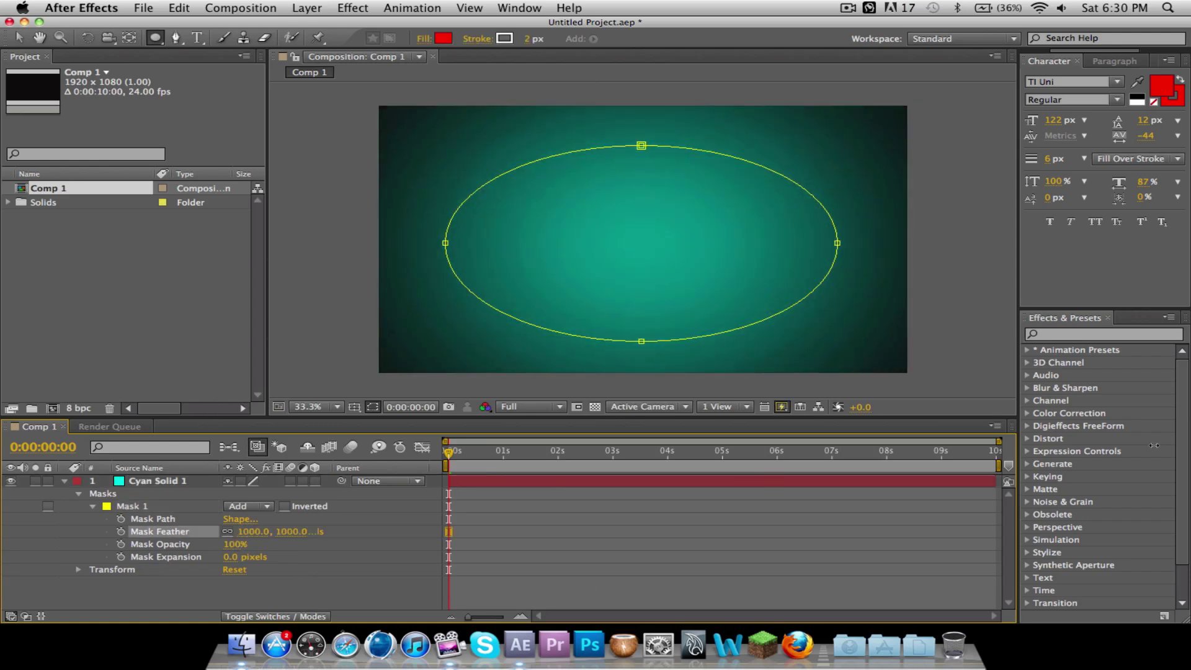
{"action": "key", "text": "super+a"}
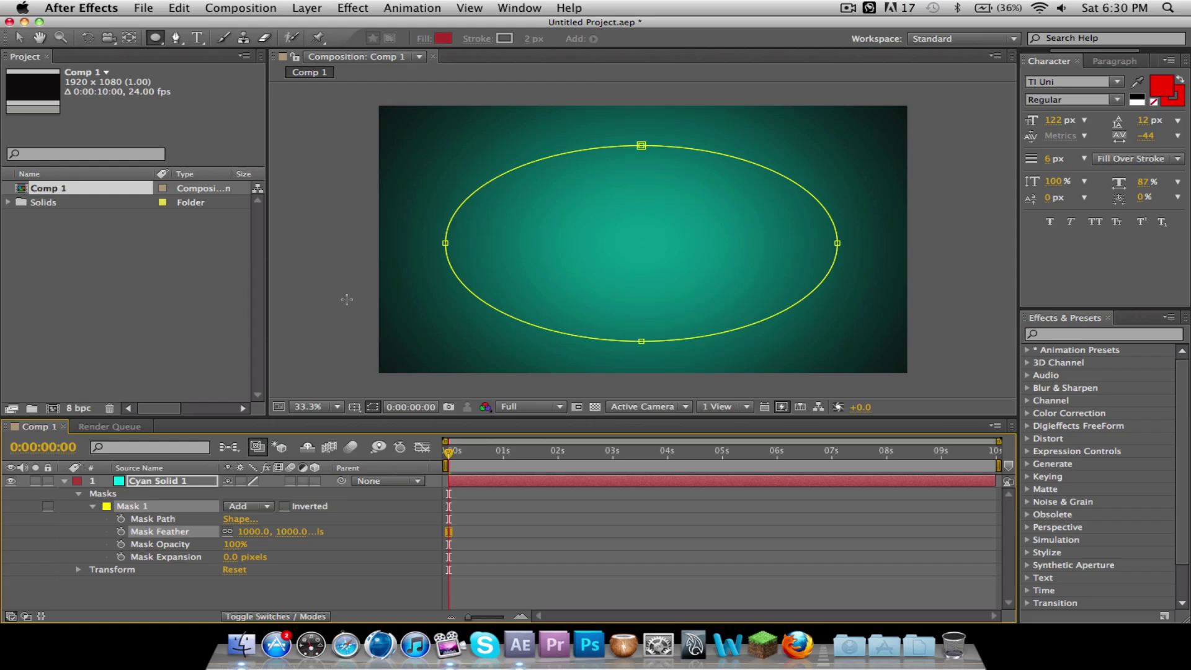
{"action": "left_click", "coordinate": [242, 593]}
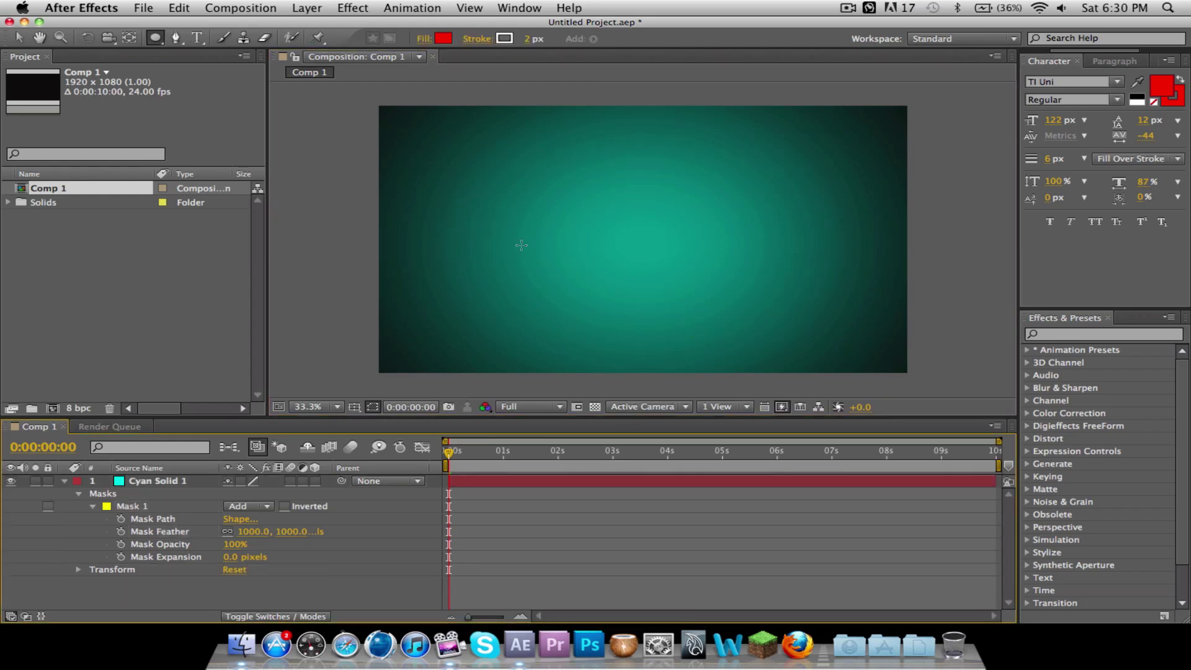